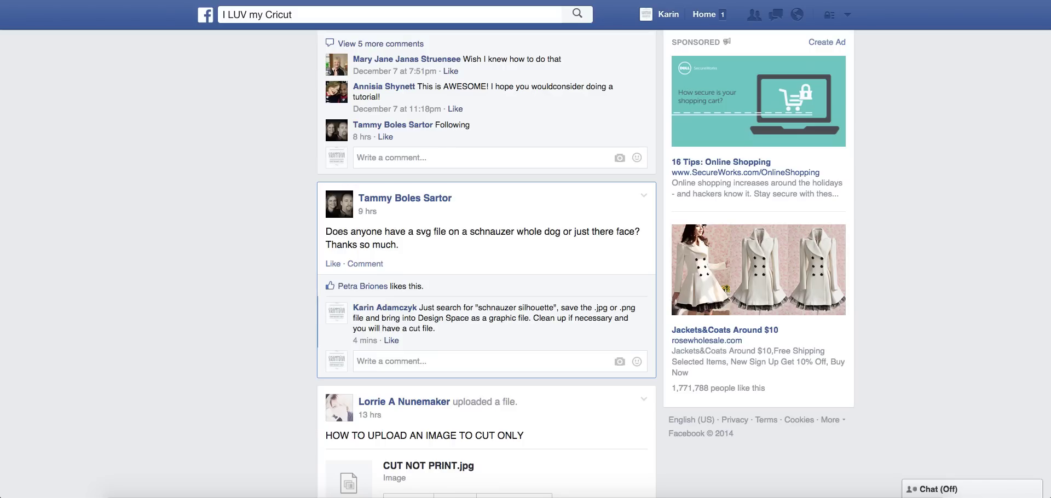
Step: Search the web for "schnauzer silhouette"
text(sch)
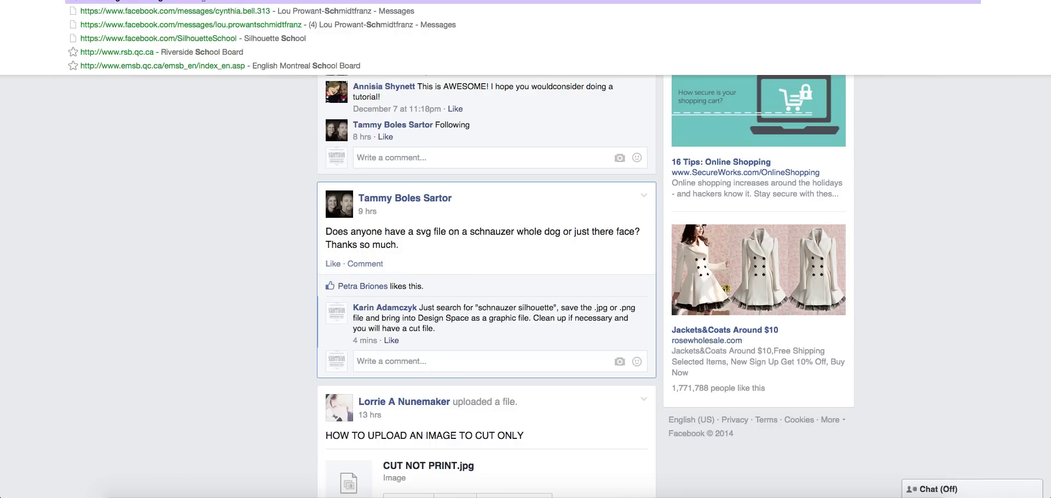
text(nauzer)
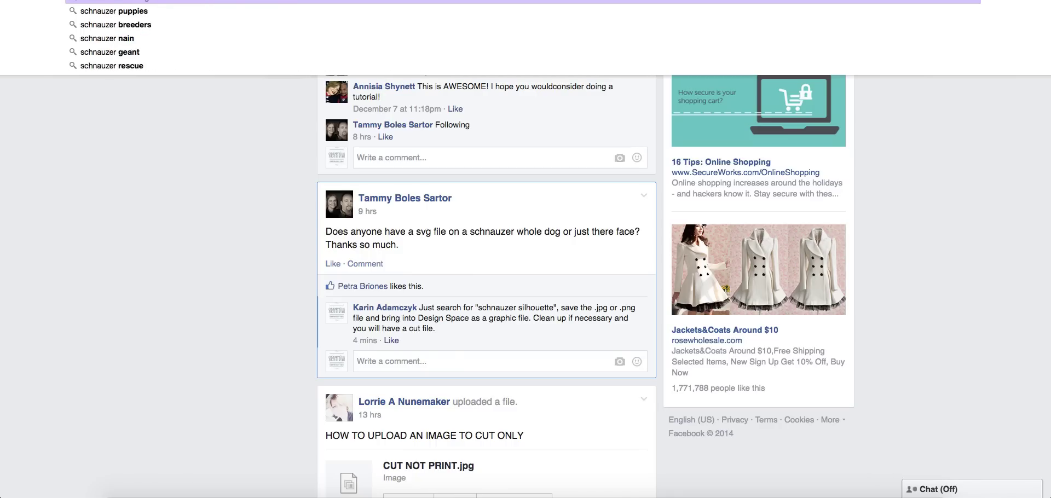
text( silhouette)
key(Return)
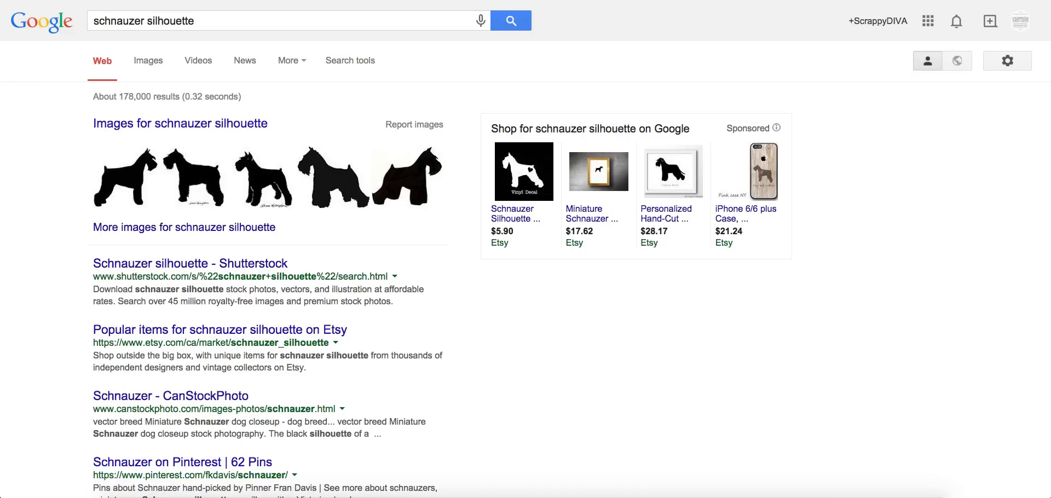
key(super+bracketleft)
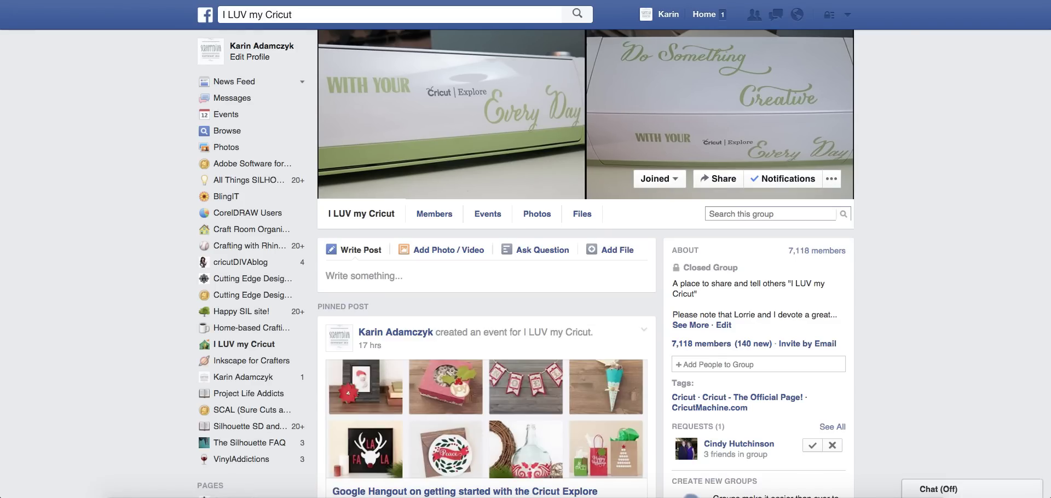
scroll(486, 263, up, 2)
scroll(486, 263, down, 12)
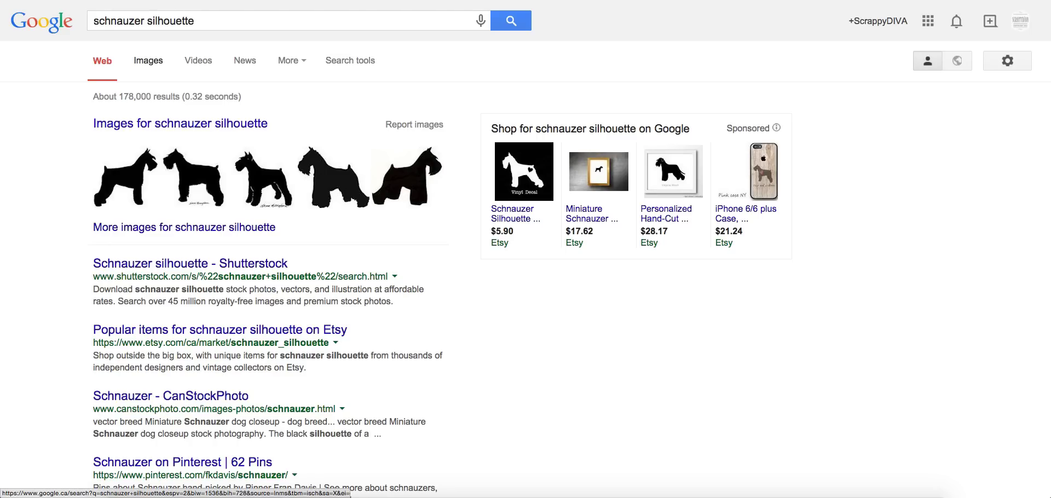
Step: Switch to the image results and save the first standing schnauzer silhouette as a picture in the Temp folder
click(149, 61)
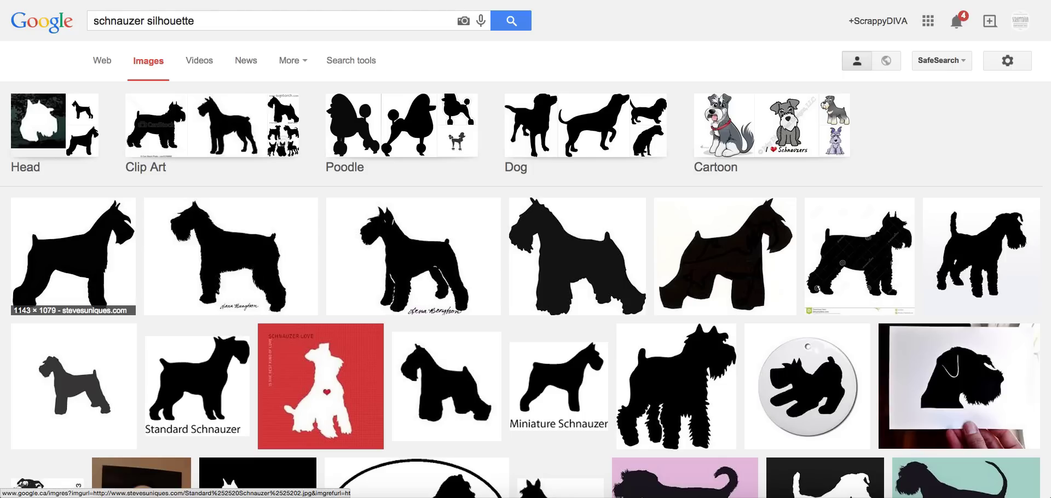
click(73, 256)
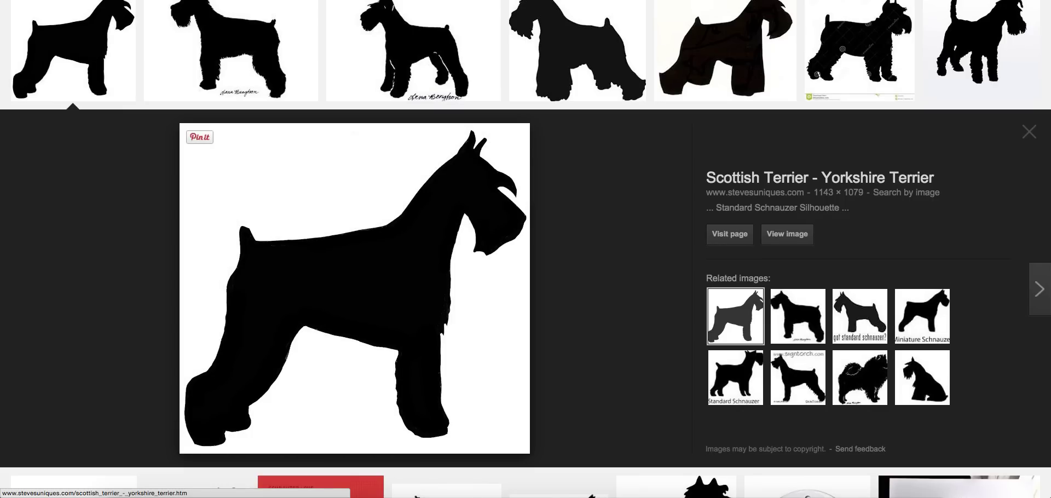
right_click(368, 272)
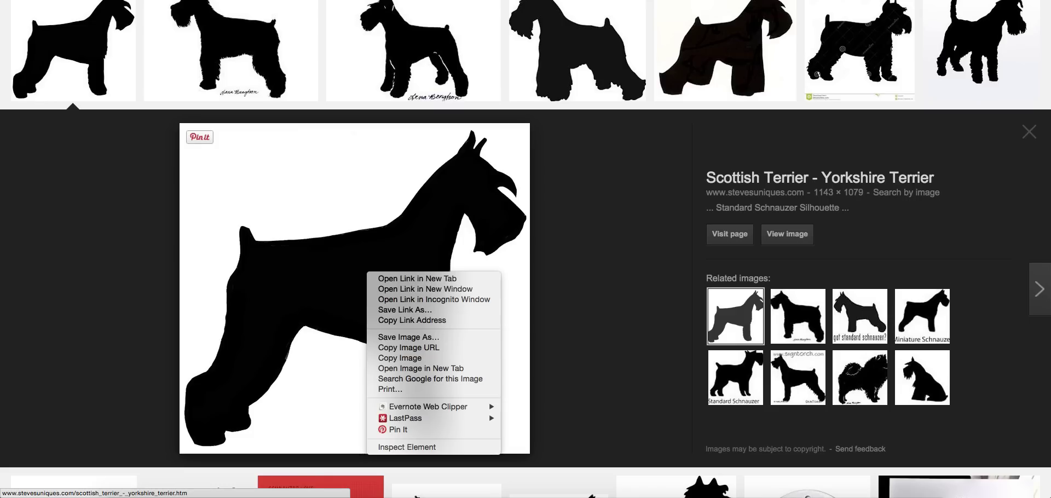
click(408, 337)
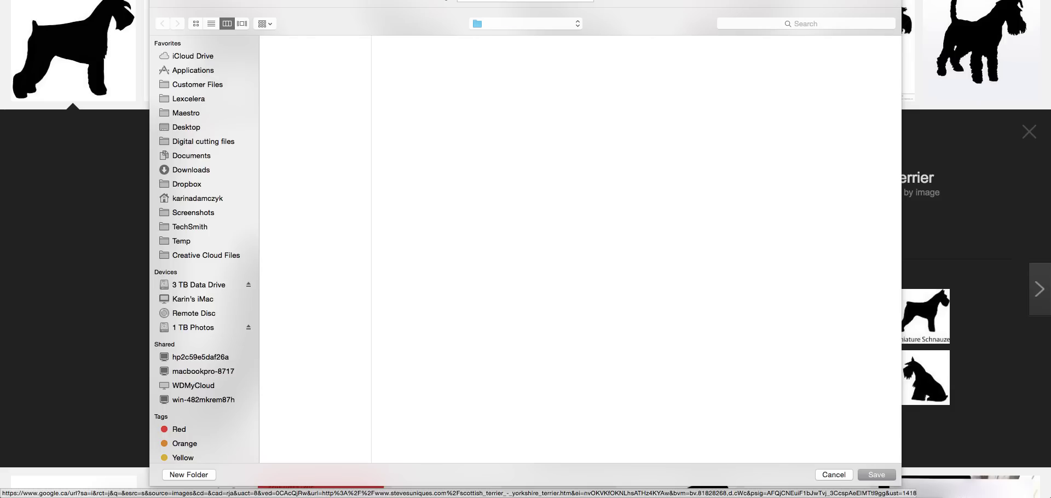
click(181, 241)
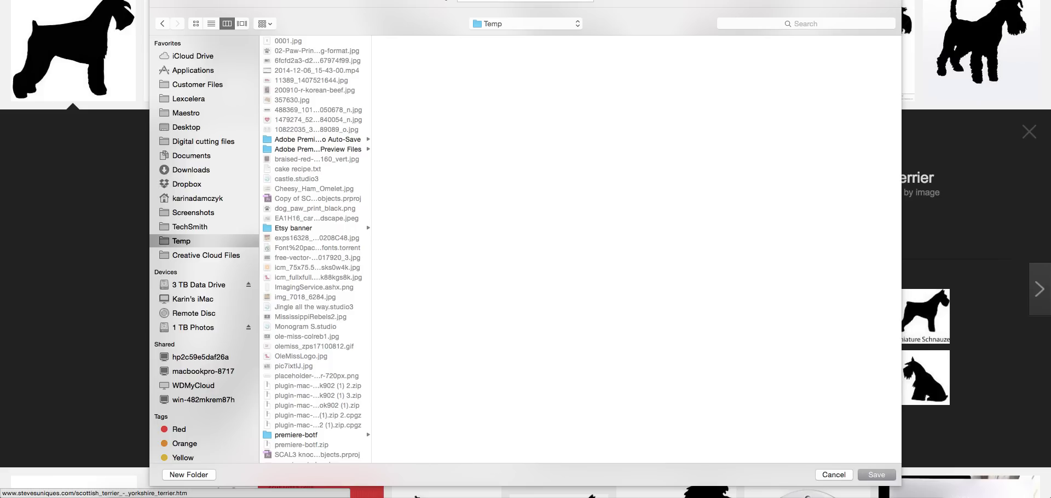
key(Return)
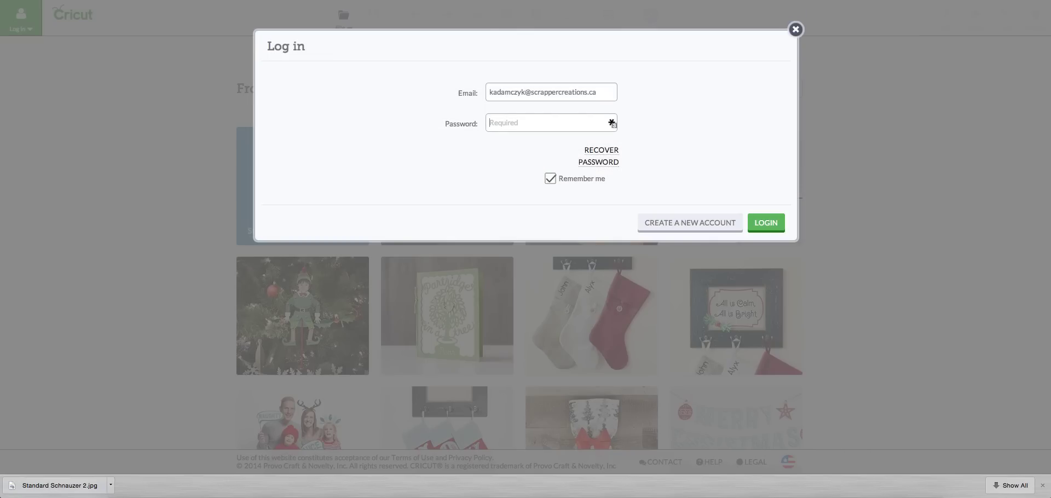
Step: Log in to Cricut Design Space with the account password and create a new project
text(******)
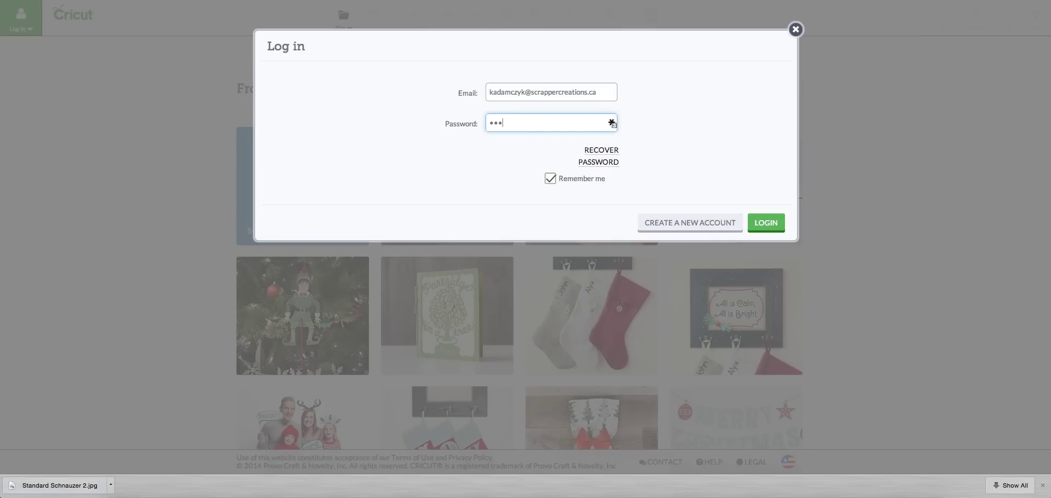
key(Return)
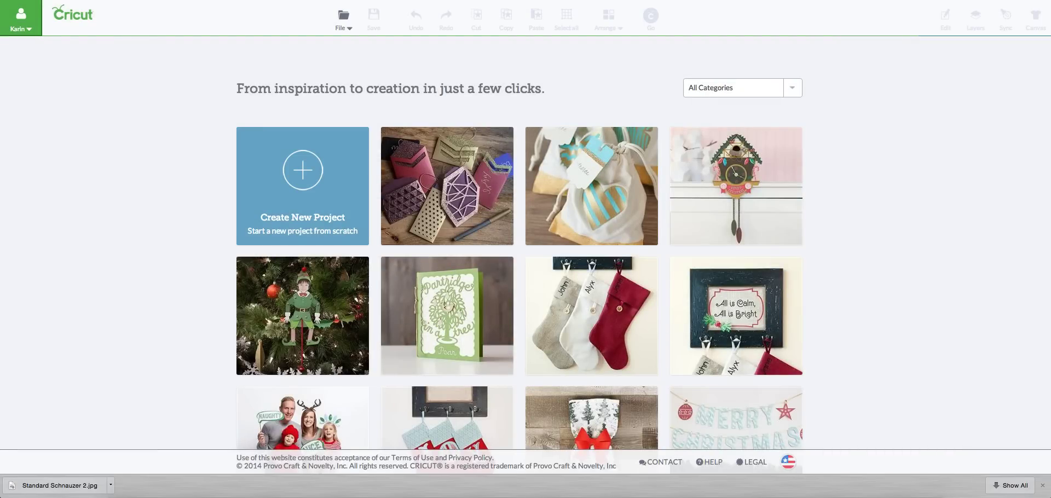
click(303, 191)
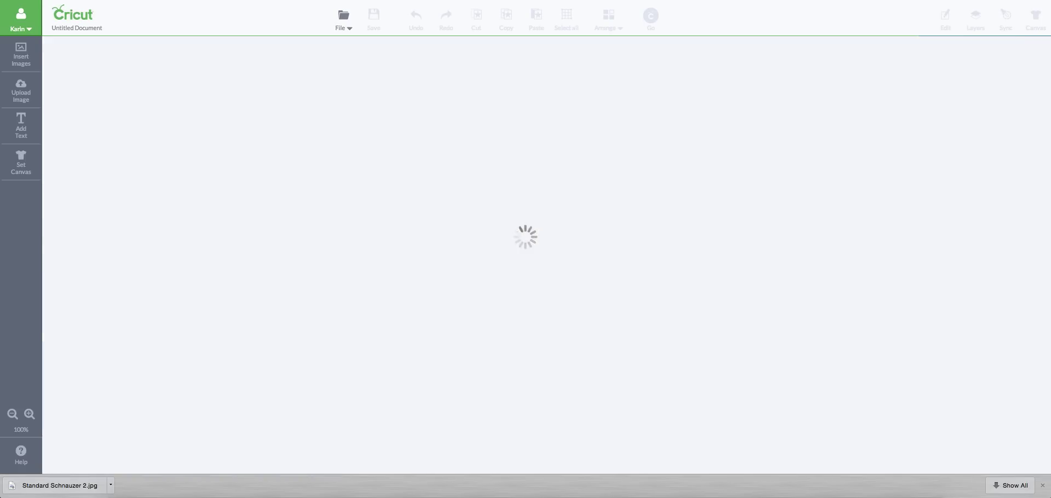
Step: Start a basic image upload and load Standard Schnauzer 2.jpg from the Temp folder
click(21, 90)
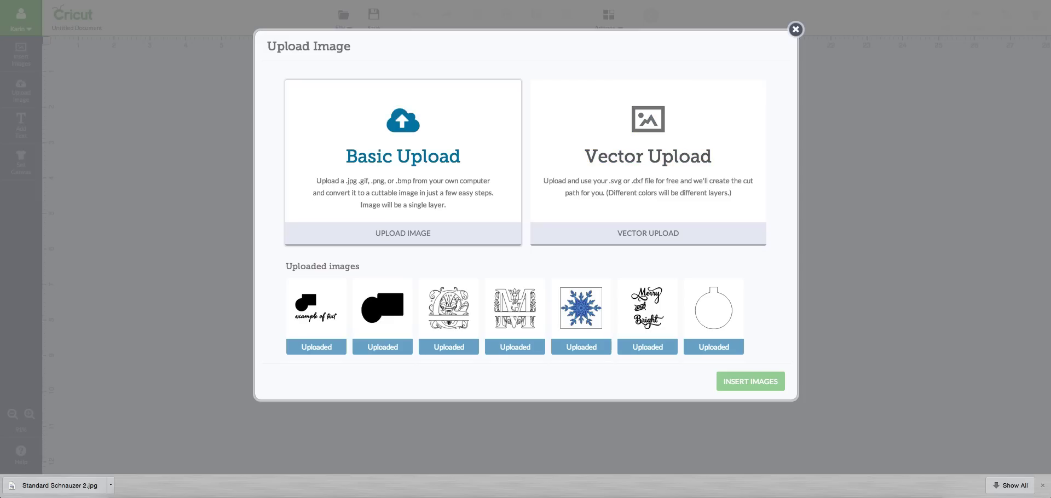
click(403, 233)
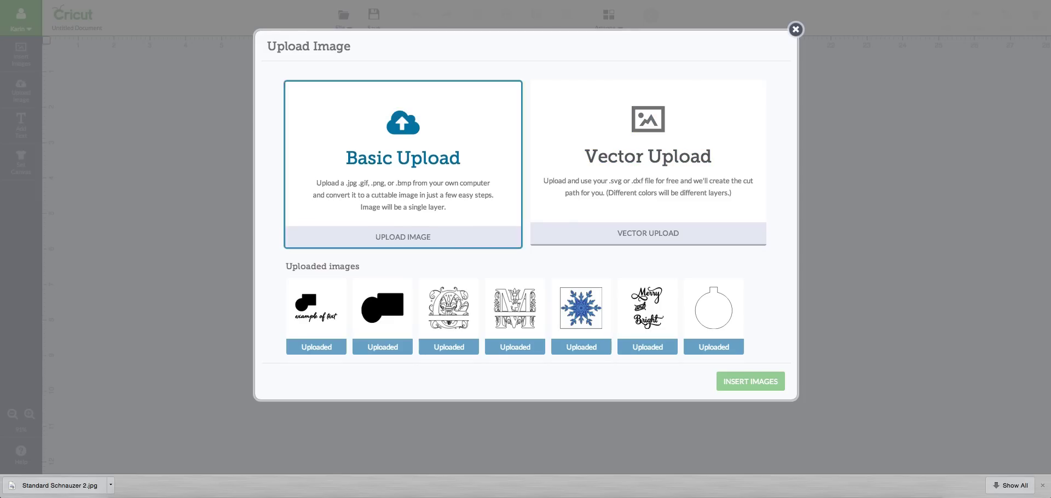
click(740, 381)
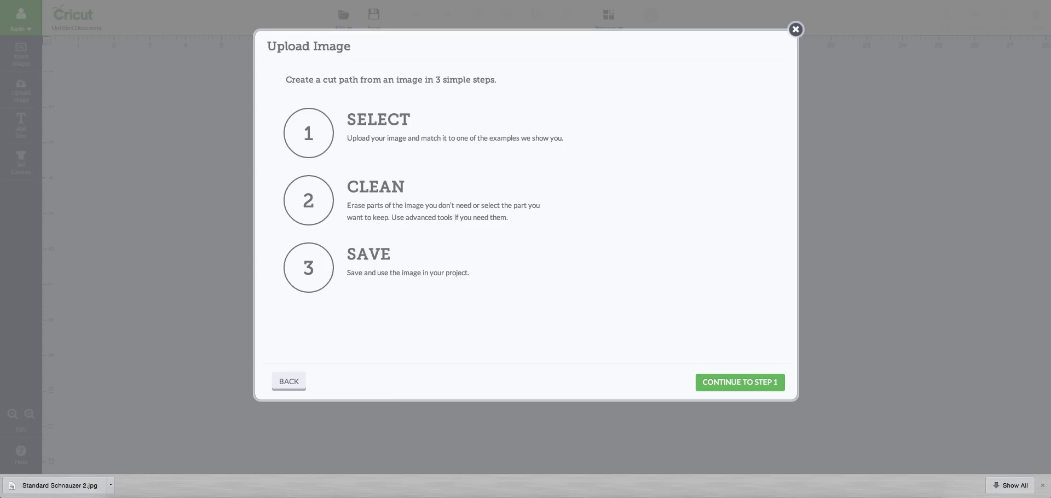
click(337, 128)
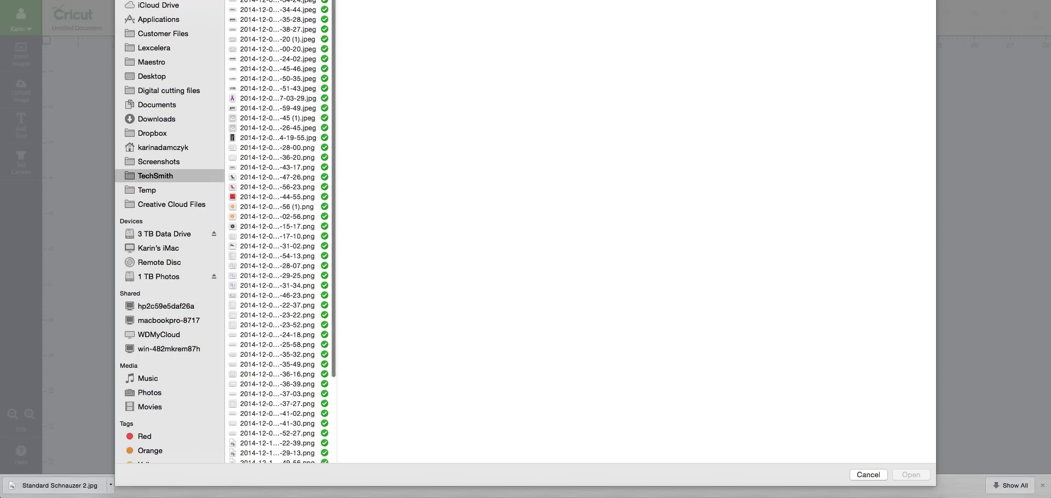
click(147, 190)
scroll(232, 228, down, 2)
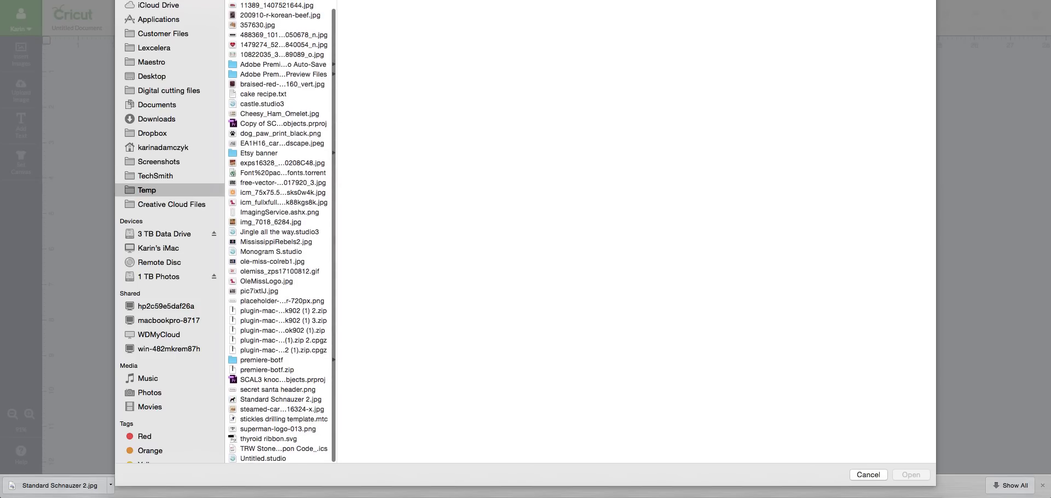
click(280, 400)
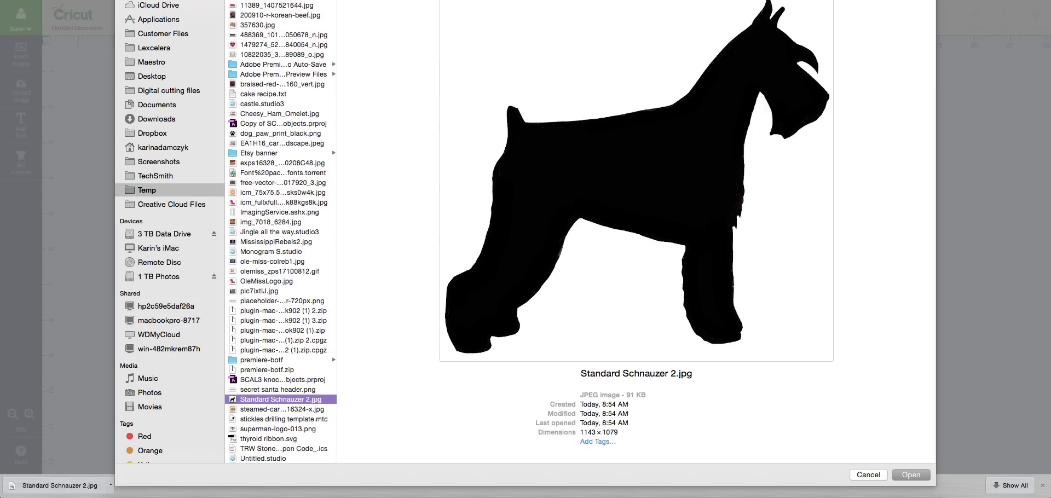
key(Return)
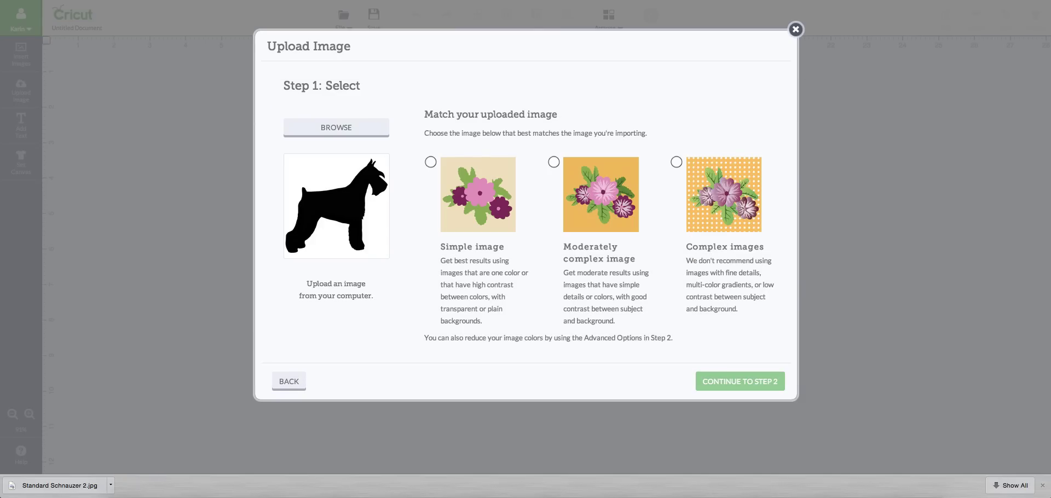
Step: Classify the uploaded silhouette as a Simple image and continue to the Clean stage
click(430, 163)
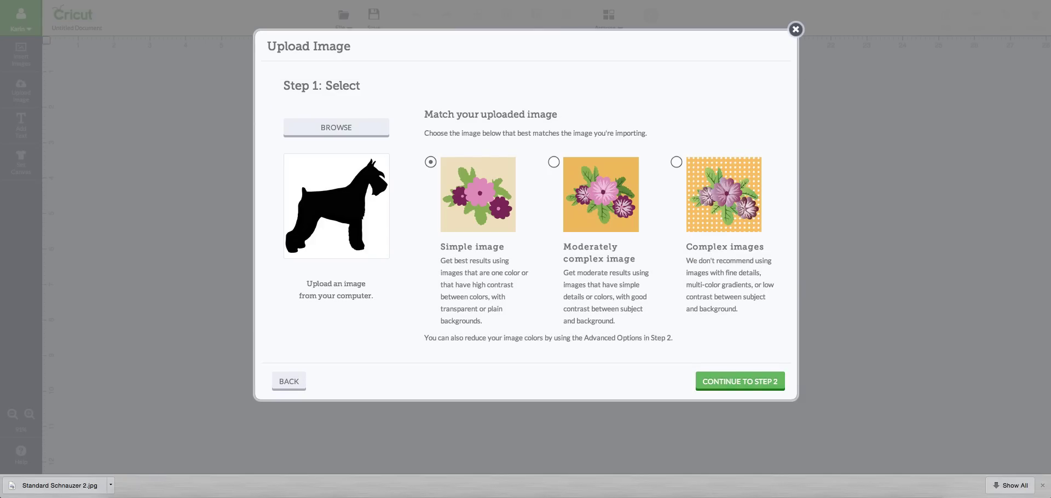
click(740, 382)
click(740, 382)
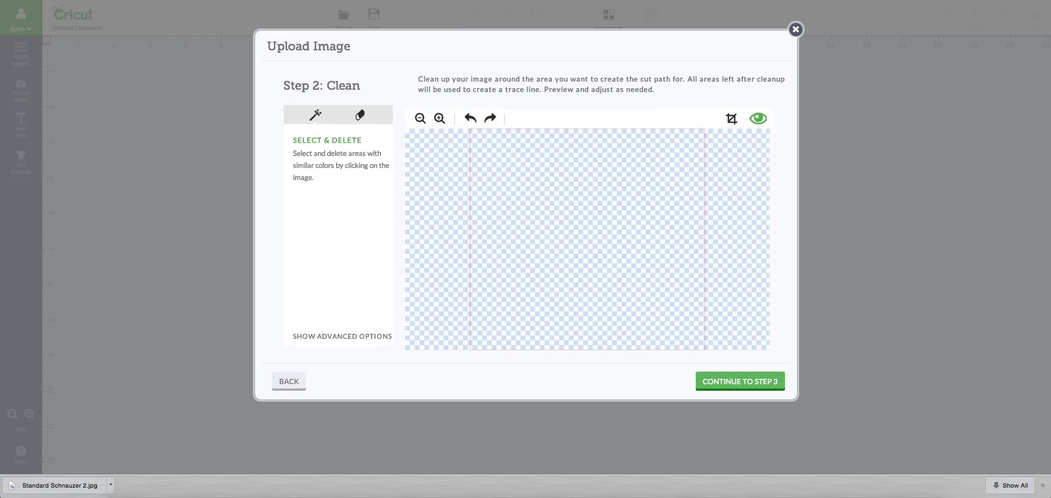
Step: Delete the white background around the schnauzer with Select & Delete and preview the resulting cut outline
click(758, 118)
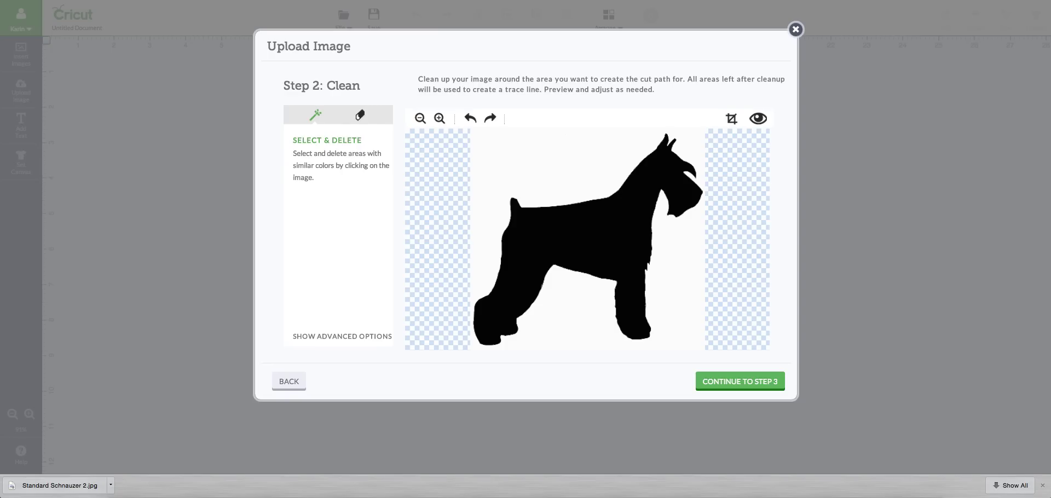
click(548, 165)
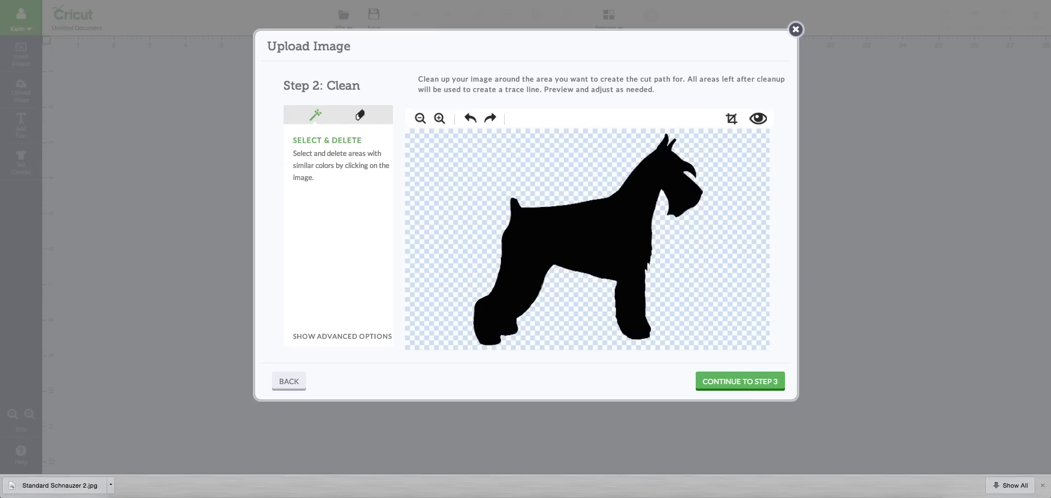
click(758, 118)
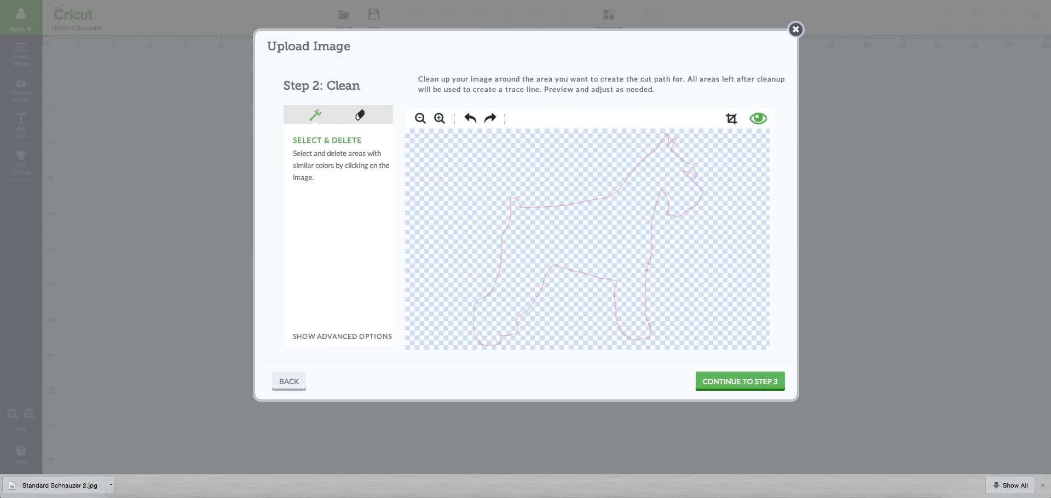
click(758, 118)
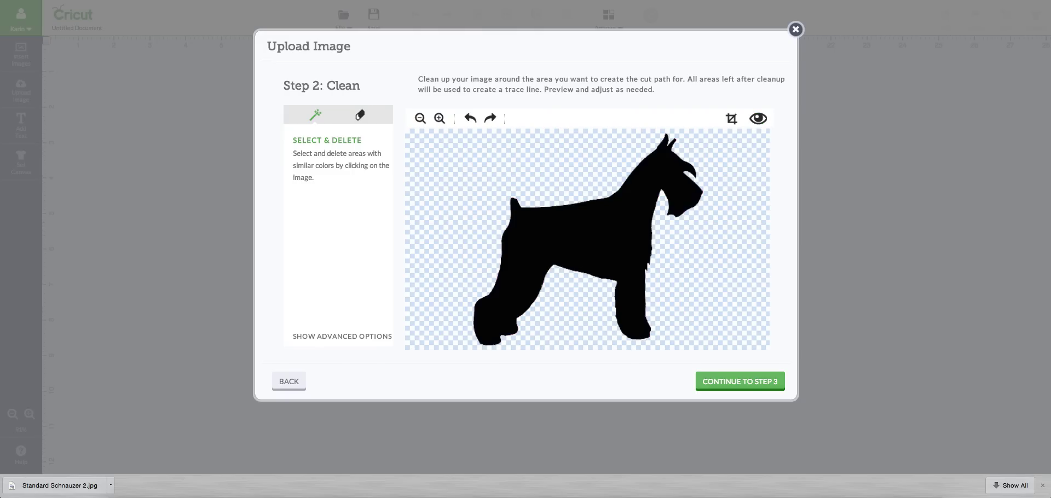
Step: Save the cleaned image under the name Schnauzer with preserving the original image within the shape turned off
click(740, 381)
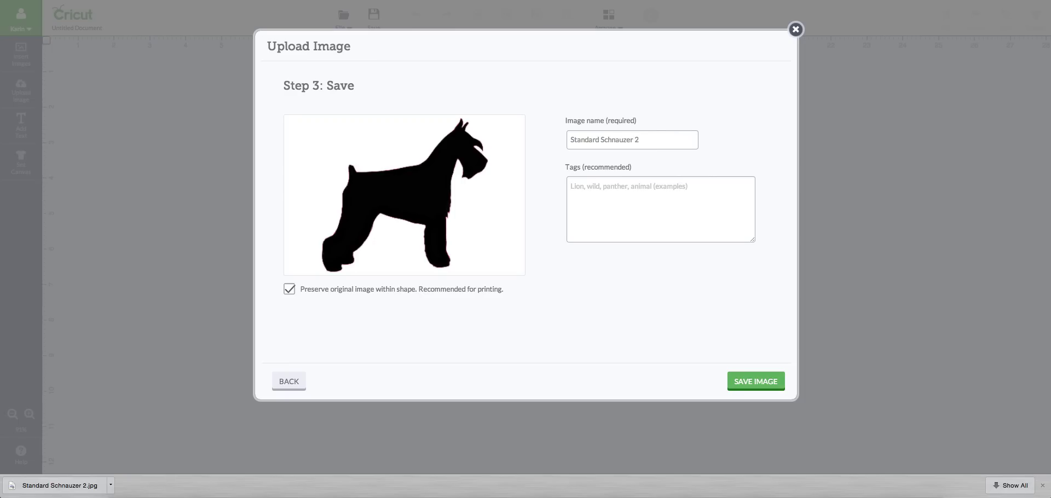
drag(641, 140, 571, 140)
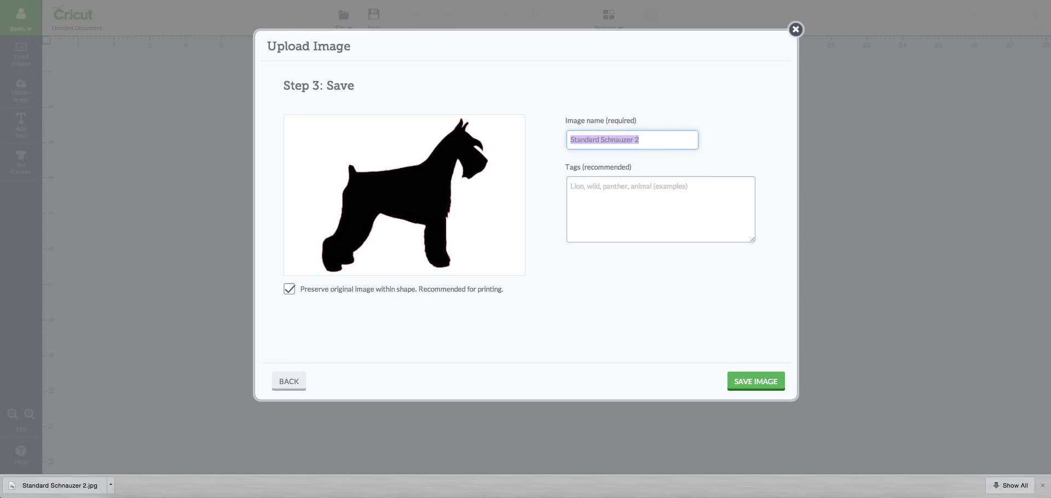
text(S)
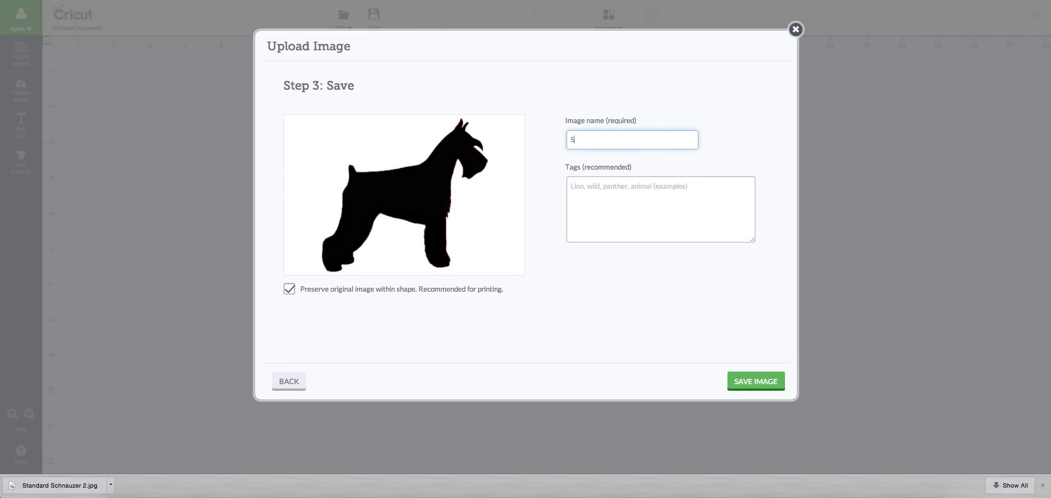
text(chnauzer)
click(290, 289)
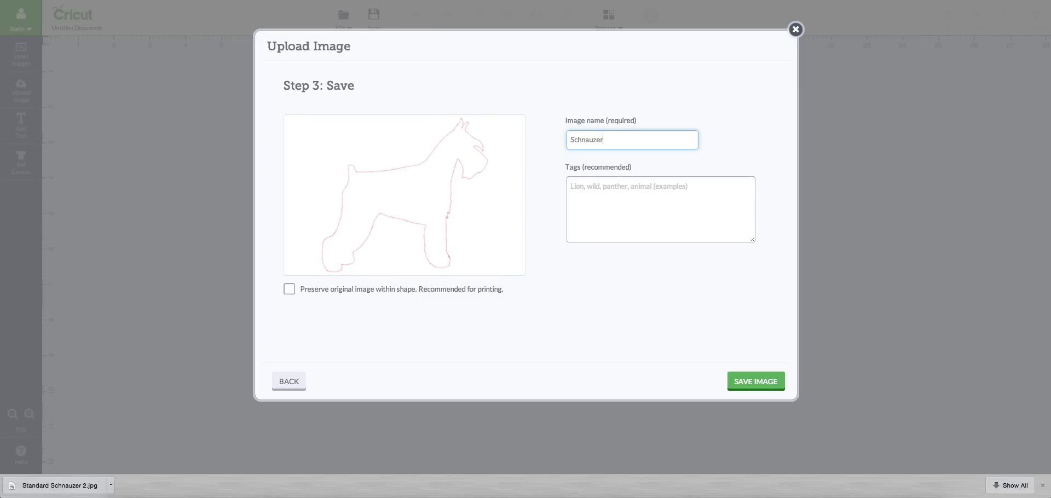
click(756, 381)
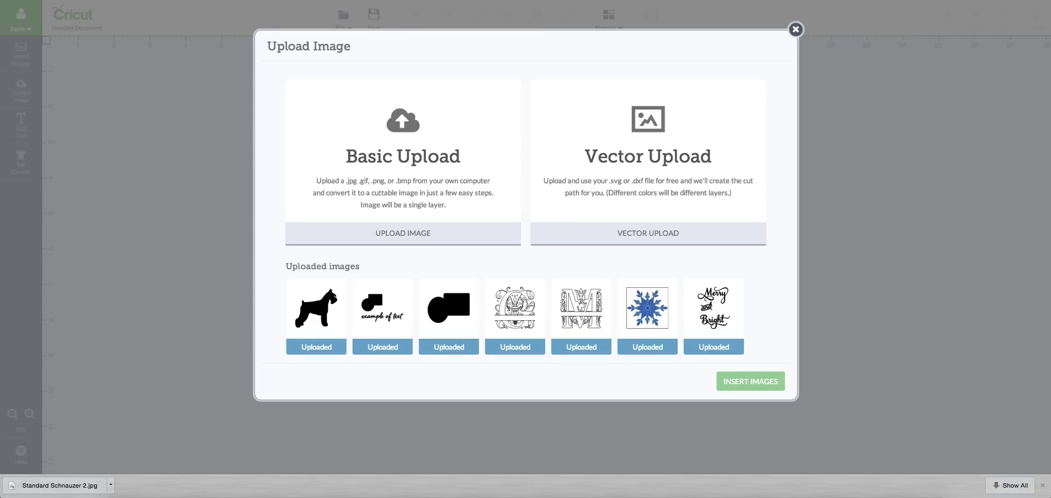
Step: Insert the uploaded Schnauzer image onto the canvas
click(341, 285)
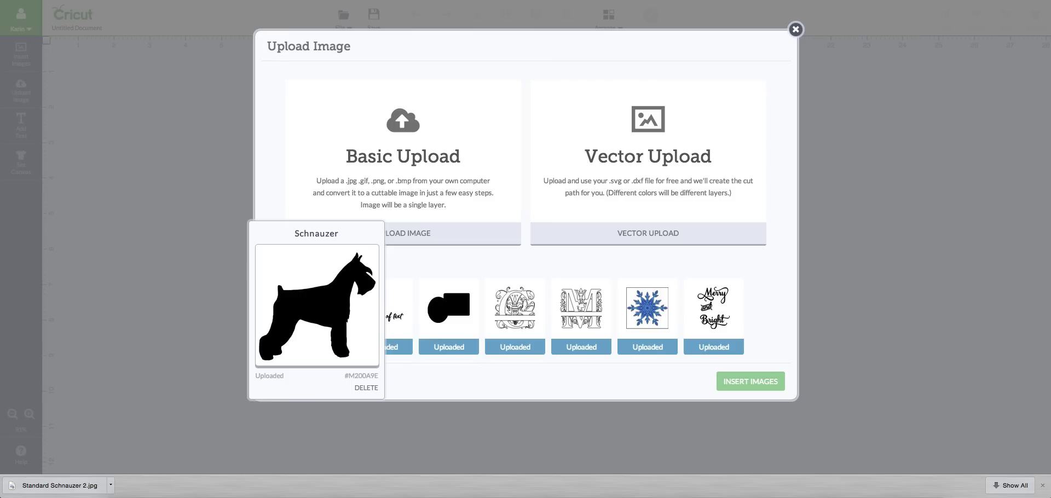
click(316, 308)
click(317, 306)
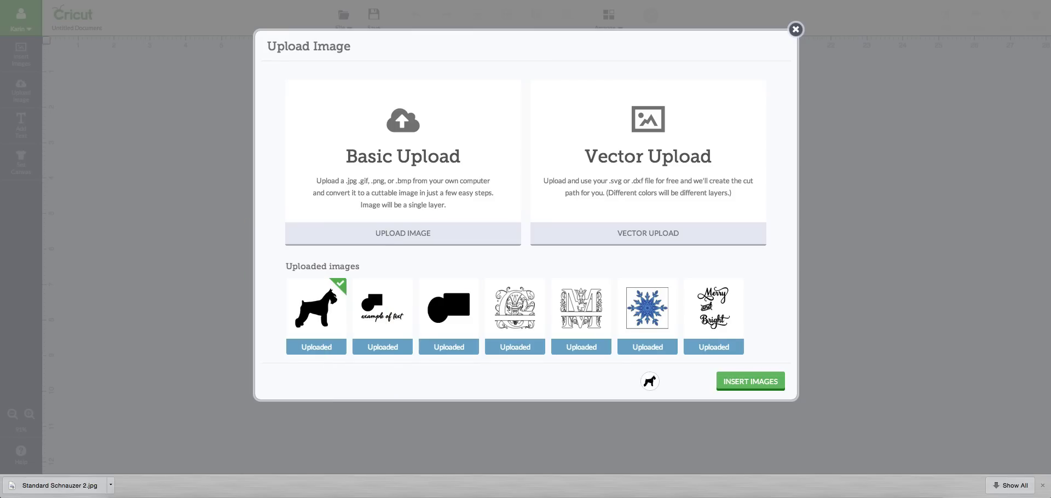
click(751, 381)
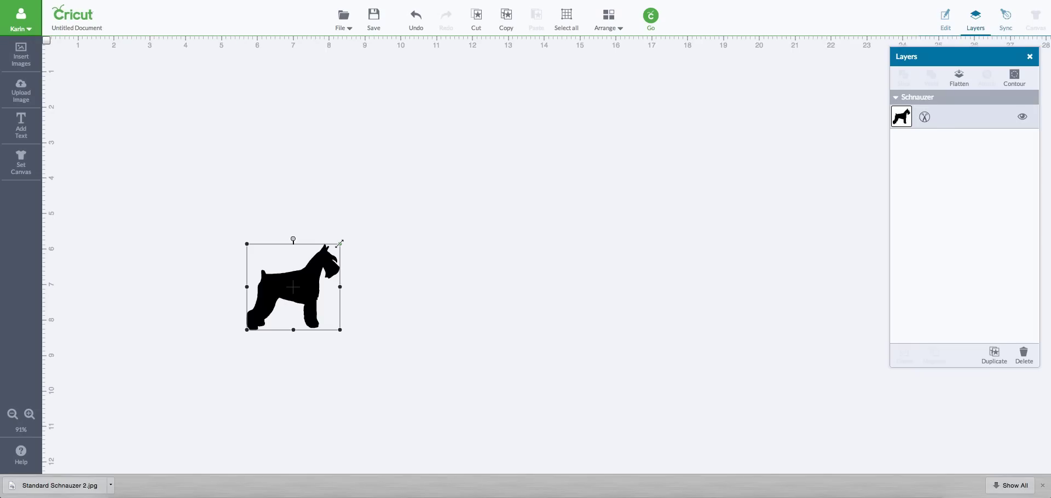
Step: Enlarge the schnauzer to about 5.5 ruler units wide and move it about 2 units left and 0.8 units down
drag(340, 243, 446, 146)
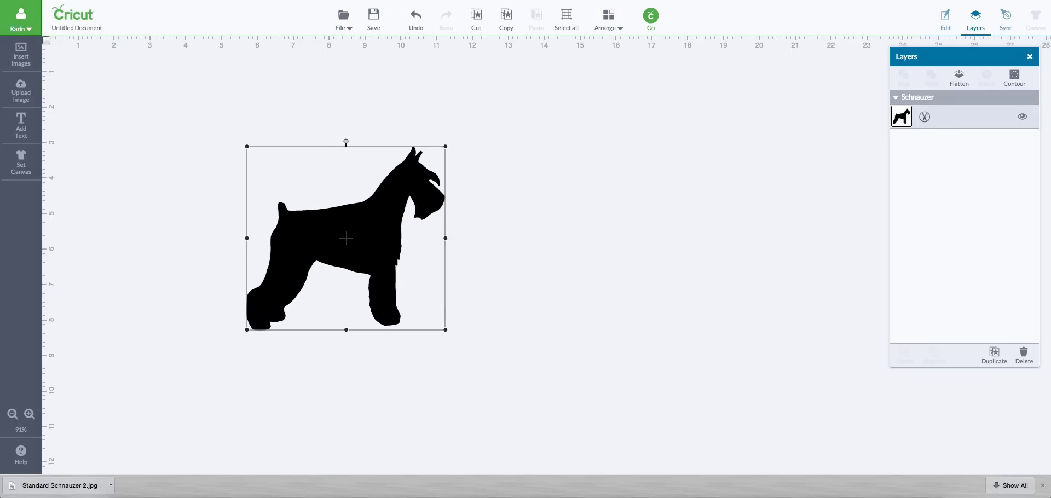
drag(346, 239, 272, 267)
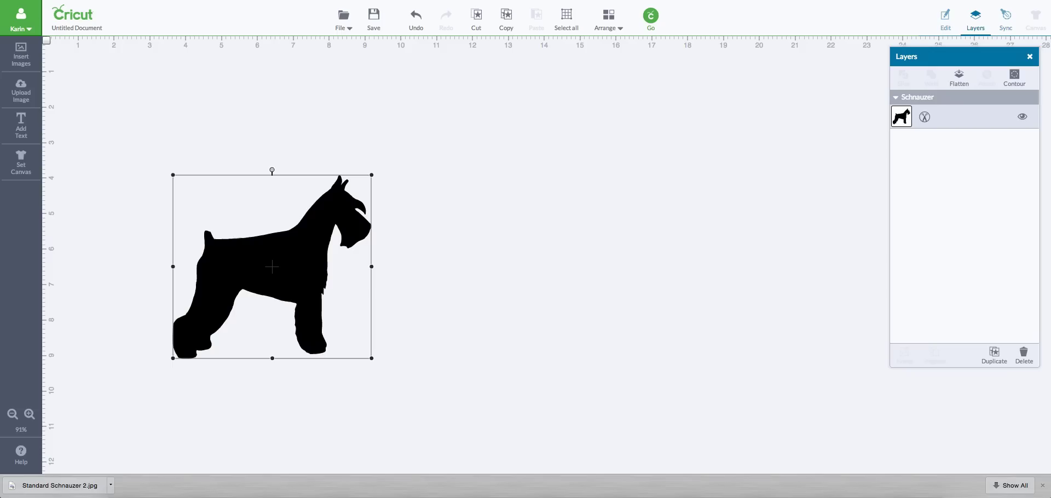